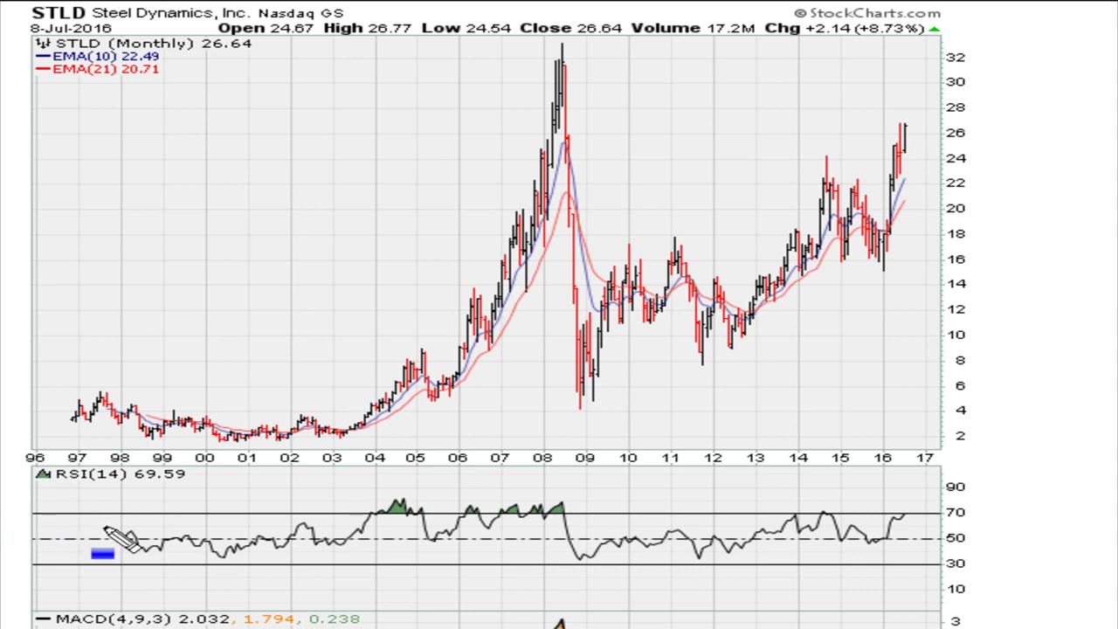
# Step: Draw two blue horizontal lines across the RSI panel and handwrite their levels in black, 61.8 and 38.2, adding a check mark after 38.2
pyautogui.moveTo(105, 526); pyautogui.dragTo(998, 527)
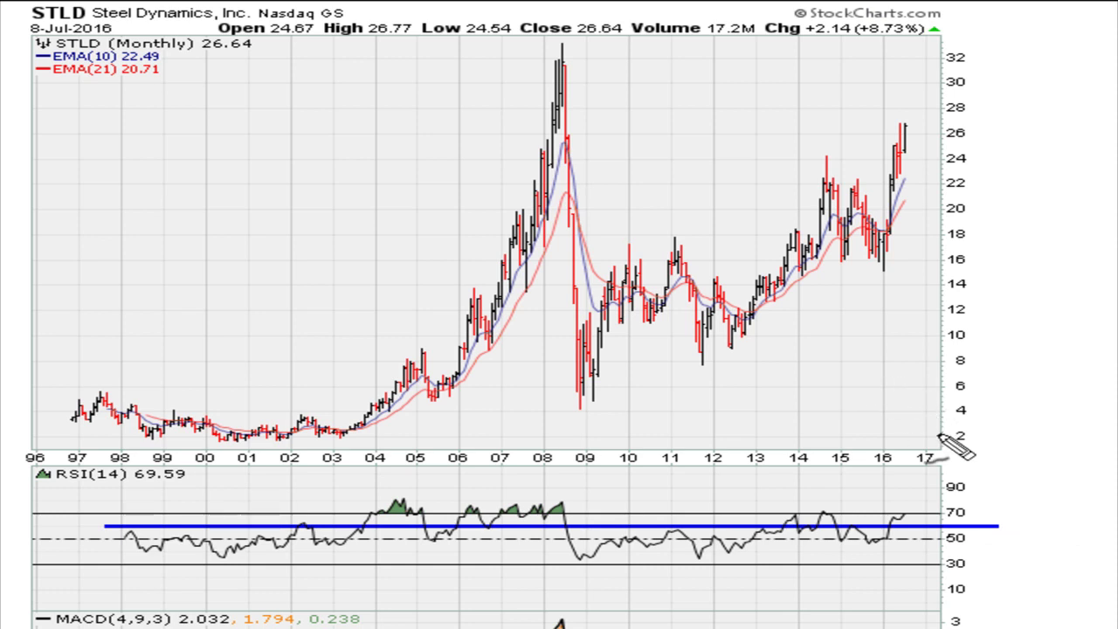
pyautogui.moveTo(919, 391)
pyautogui.mouseDown()
pyautogui.moveTo(928, 419)
pyautogui.moveTo(907, 412)
pyautogui.moveTo(944, 419)
pyautogui.moveTo(962, 399)
pyautogui.moveTo(974, 425)
pyautogui.moveTo(1013, 367)
pyautogui.mouseUp()
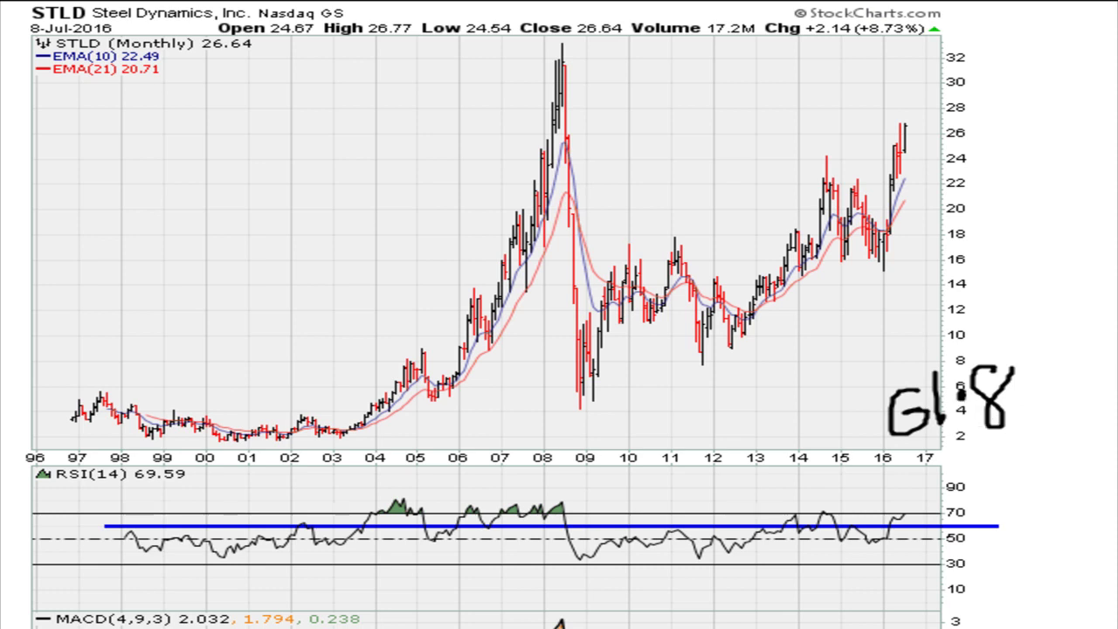
pyautogui.moveTo(114, 554)
pyautogui.mouseDown()
pyautogui.moveTo(1103, 554)
pyautogui.moveTo(1042, 556)
pyautogui.mouseUp()
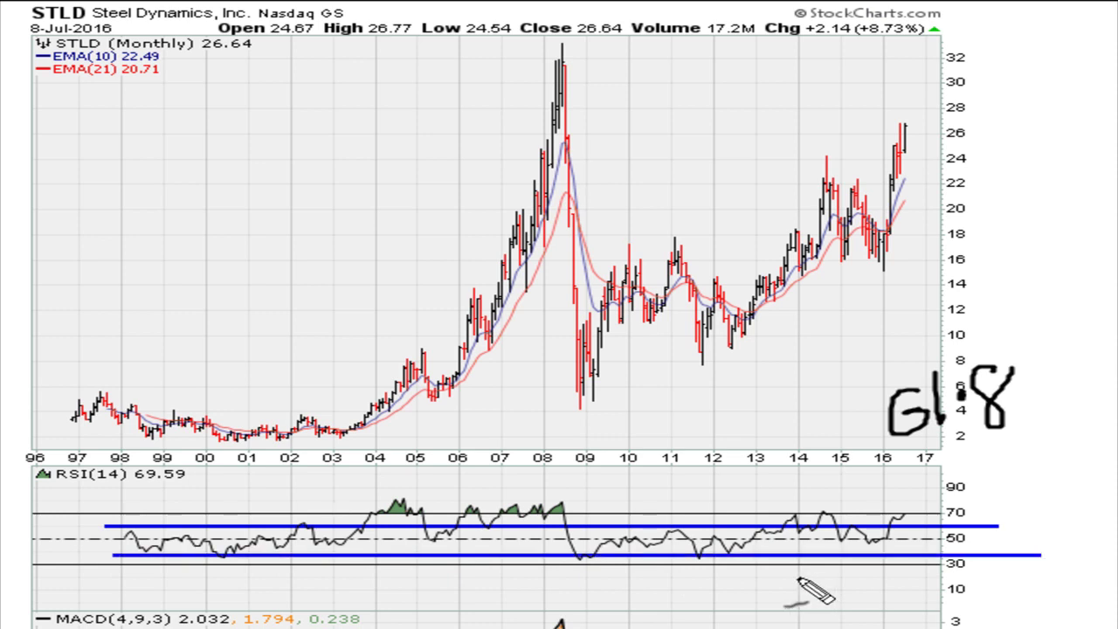
pyautogui.moveTo(801, 559)
pyautogui.mouseDown()
pyautogui.moveTo(828, 574)
pyautogui.moveTo(814, 589)
pyautogui.mouseUp()
pyautogui.moveTo(876, 564)
pyautogui.mouseDown()
pyautogui.moveTo(857, 567)
pyautogui.moveTo(895, 575)
pyautogui.moveTo(937, 561)
pyautogui.moveTo(948, 589)
pyautogui.mouseUp()
pyautogui.moveTo(947, 590); pyautogui.dragTo(1005, 538)
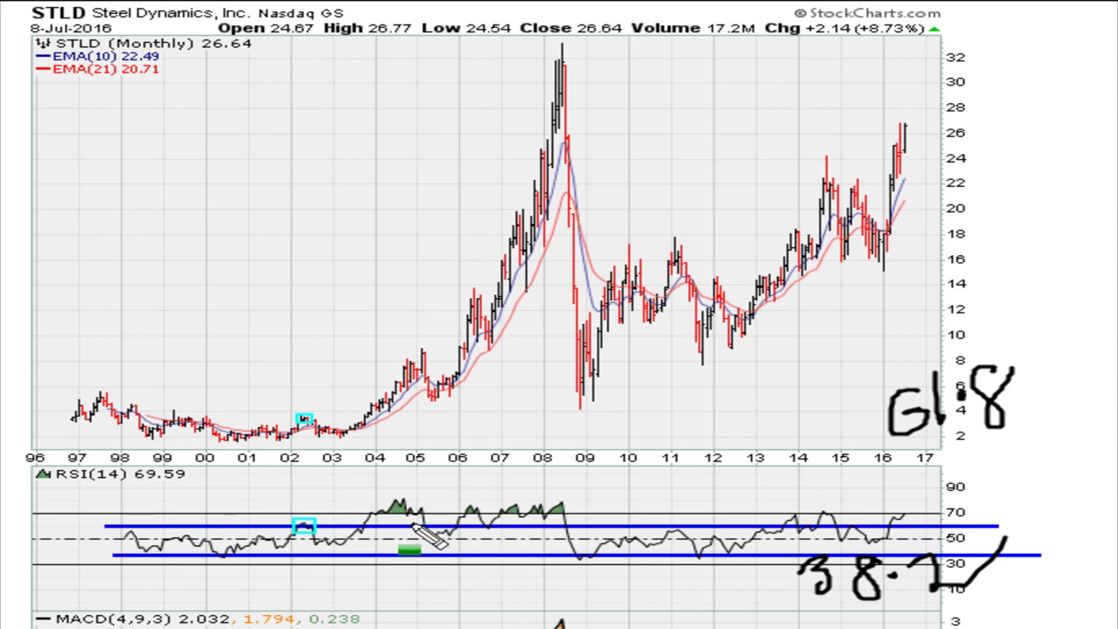
# Step: Highlight in green the RSI stretches above the 61.8 line from late 2003 to early 2005 and in 2006, plus the matching price bars
pyautogui.moveTo(387, 524); pyautogui.dragTo(423, 506)
pyautogui.moveTo(367, 432)
pyautogui.mouseDown()
pyautogui.moveTo(421, 367)
pyautogui.moveTo(418, 356)
pyautogui.mouseUp()
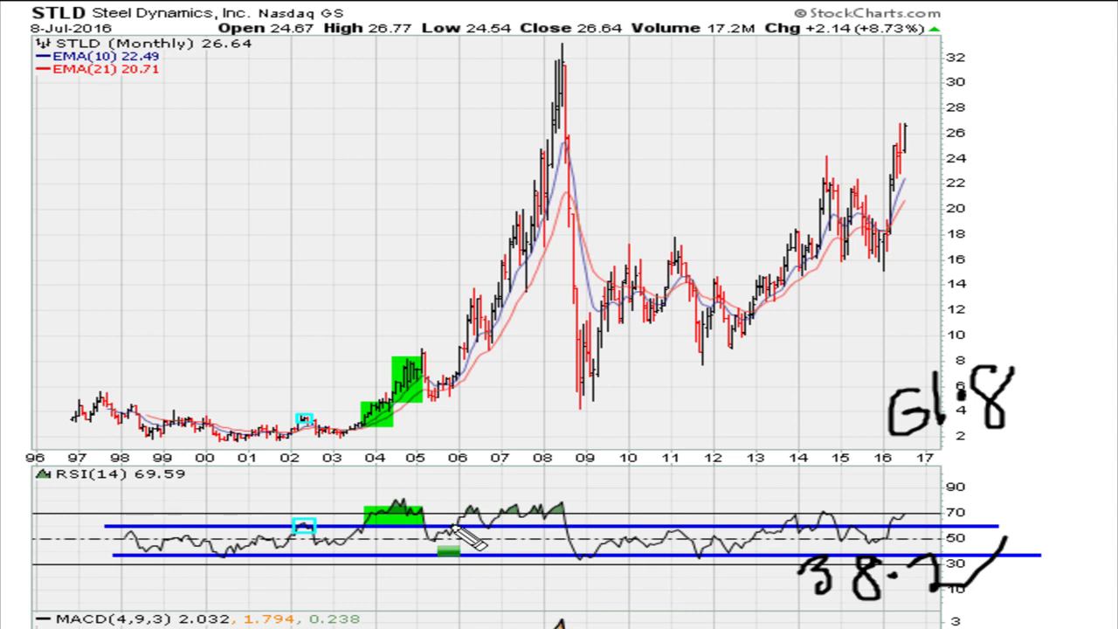
pyautogui.moveTo(461, 525); pyautogui.dragTo(481, 521)
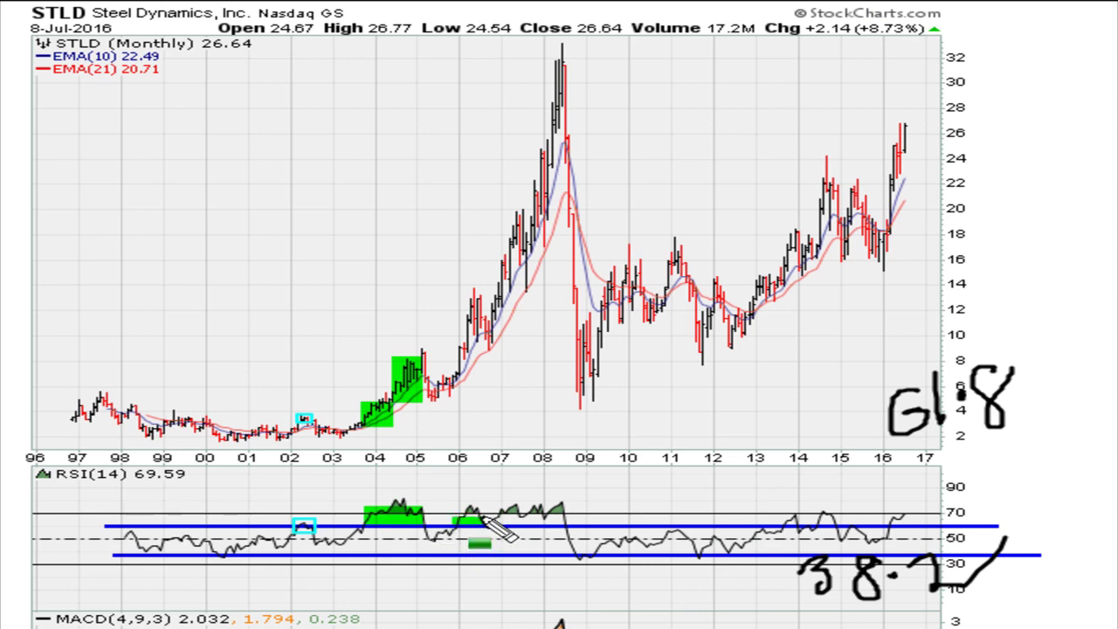
pyautogui.moveTo(465, 349)
pyautogui.mouseDown()
pyautogui.moveTo(472, 308)
pyautogui.moveTo(483, 344)
pyautogui.moveTo(494, 302)
pyautogui.mouseUp()
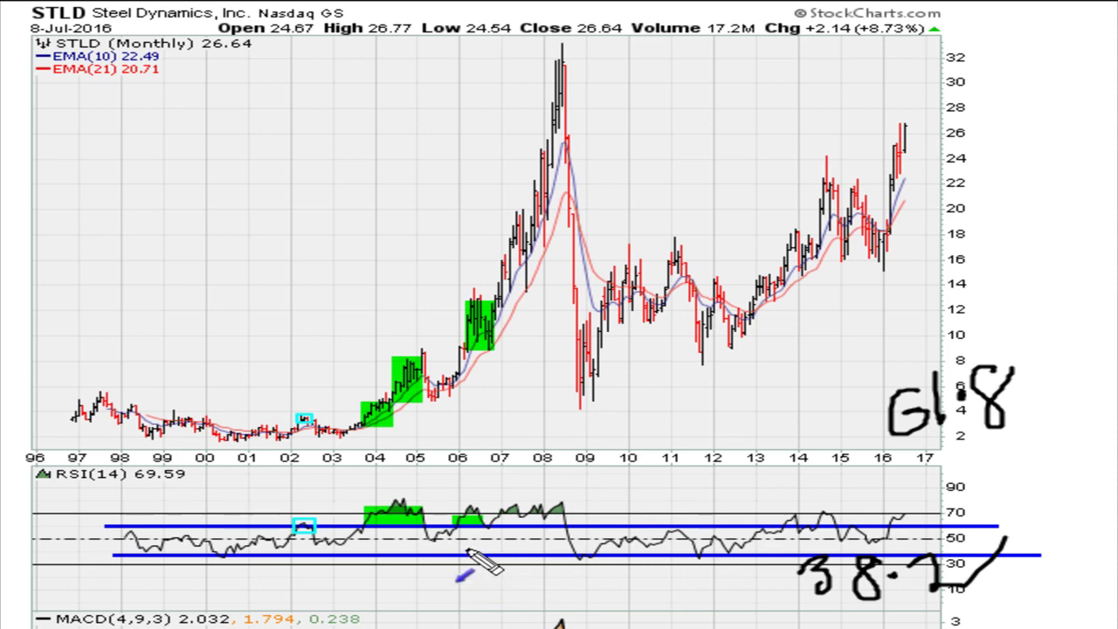
# Step: Point blue arrows at the late-2006 pullback on RSI and price, and highlight the 2007 to mid-2008 rally in green on both
pyautogui.moveTo(450, 563); pyautogui.dragTo(486, 532)
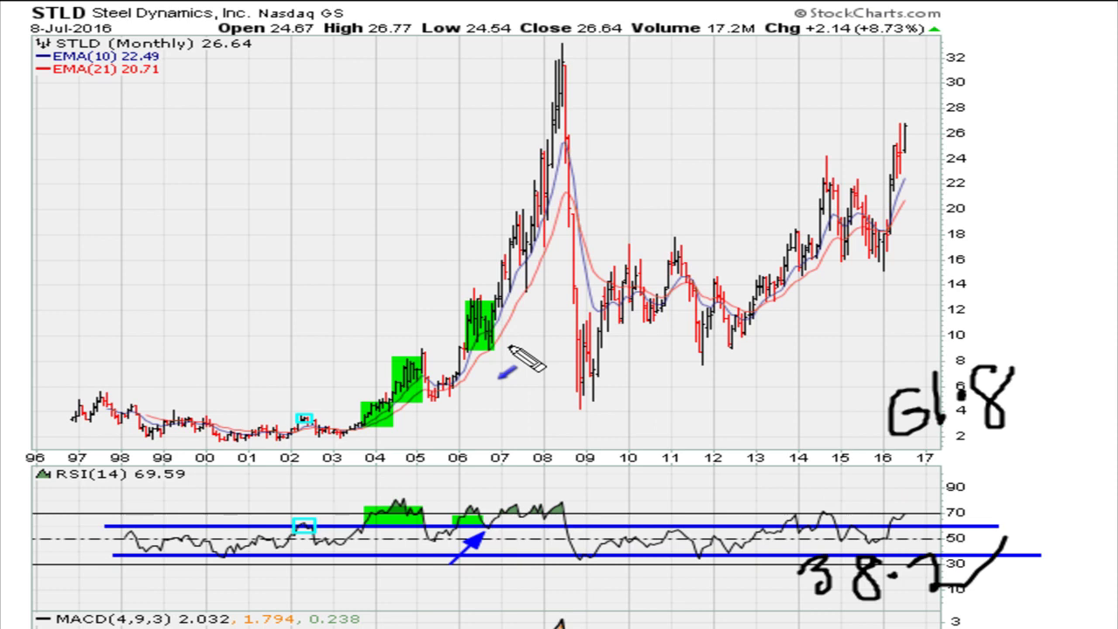
pyautogui.moveTo(514, 389); pyautogui.dragTo(491, 358)
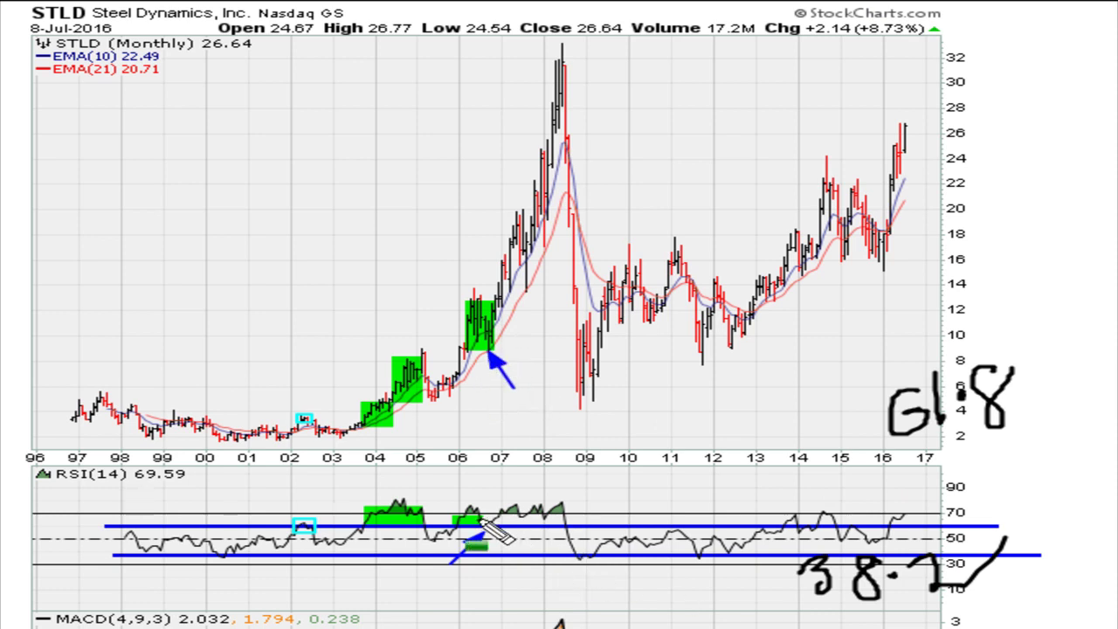
pyautogui.moveTo(488, 519)
pyautogui.mouseDown()
pyautogui.moveTo(565, 519)
pyautogui.moveTo(564, 502)
pyautogui.mouseUp()
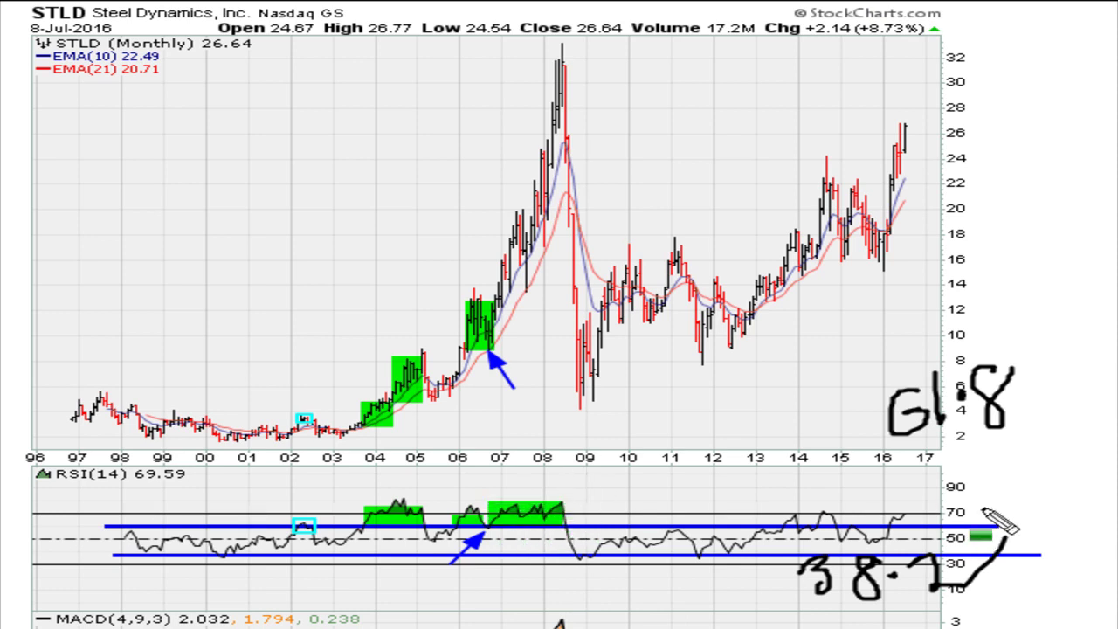
pyautogui.moveTo(506, 301)
pyautogui.mouseDown()
pyautogui.moveTo(542, 181)
pyautogui.moveTo(559, 58)
pyautogui.mouseUp()
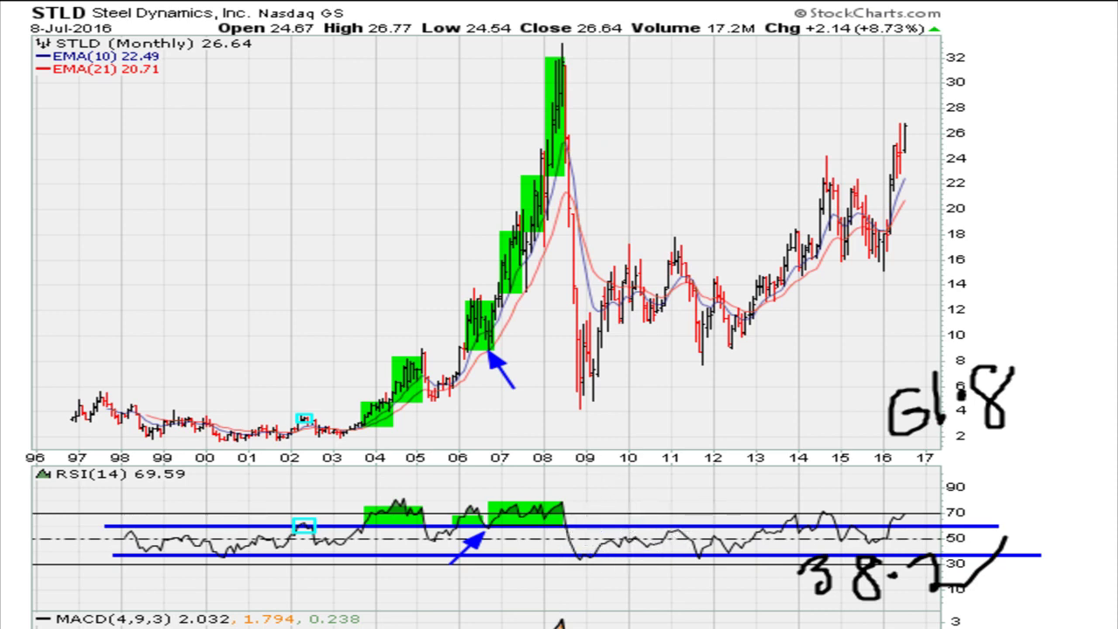
# Step: Point red arrows at the 2008, 2011 and early-2013 spots near the 61.8 line on RSI and at the matching price bars
pyautogui.moveTo(651, 479); pyautogui.dragTo(573, 521)
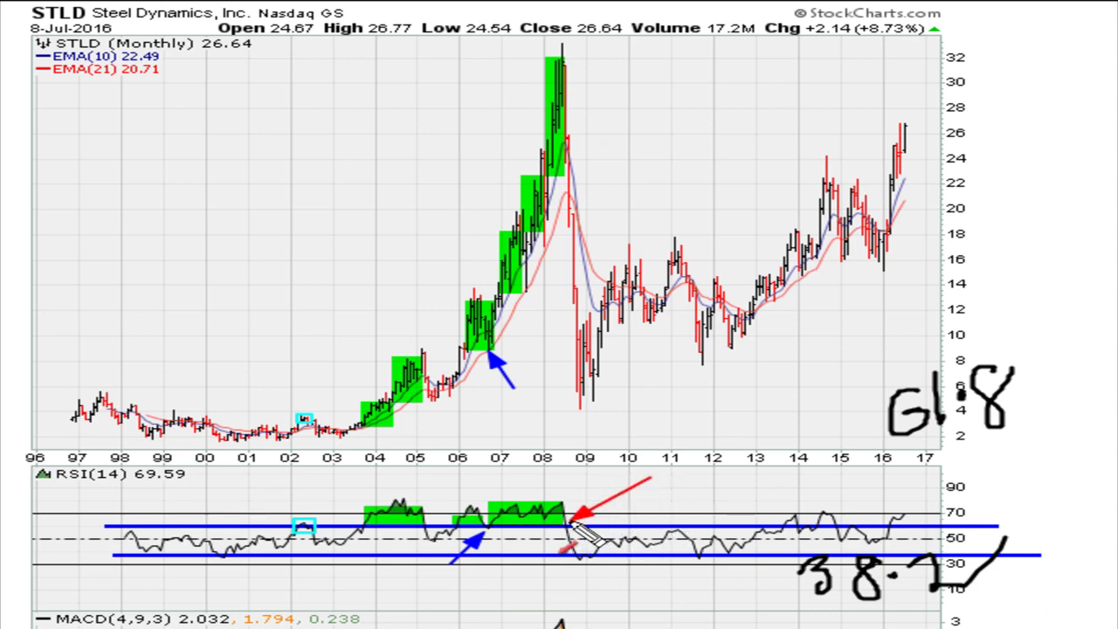
pyautogui.moveTo(624, 73); pyautogui.dragTo(577, 129)
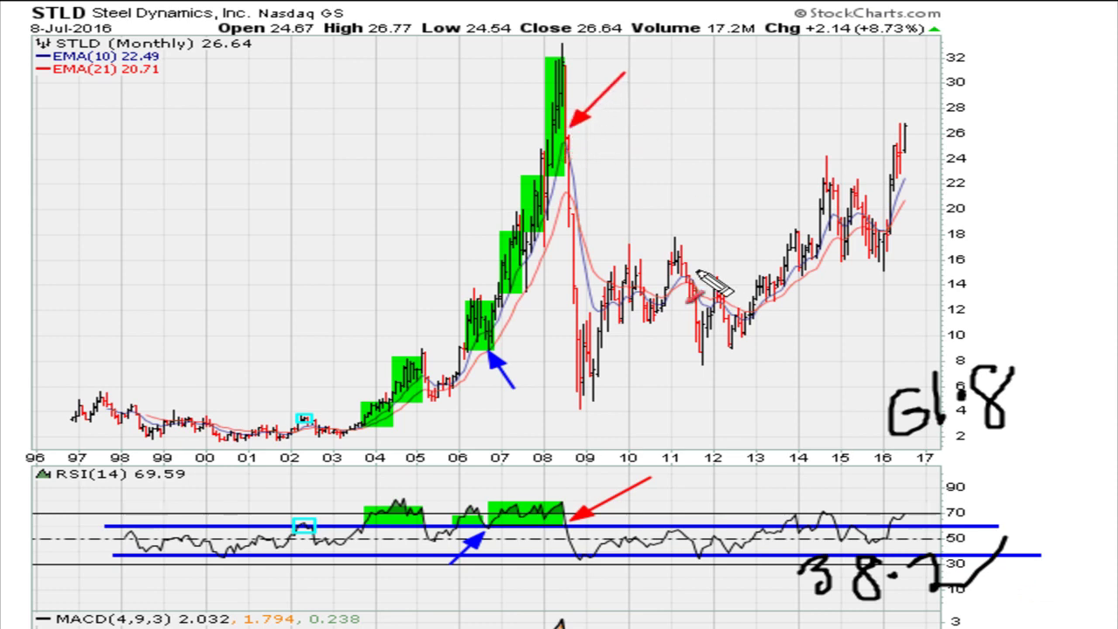
pyautogui.moveTo(714, 481); pyautogui.dragTo(682, 524)
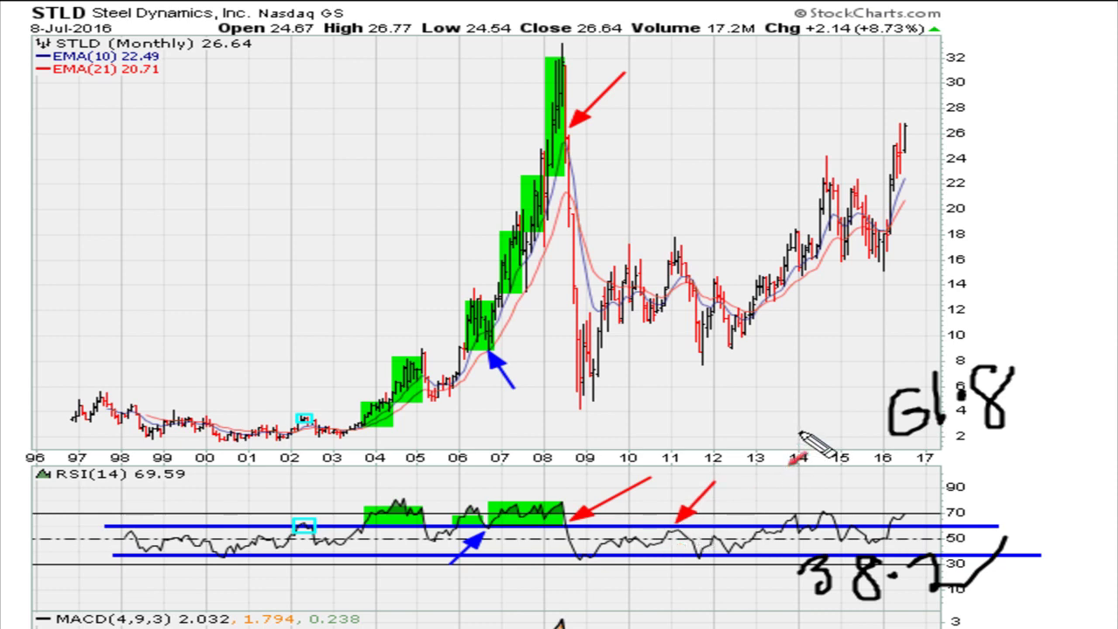
pyautogui.moveTo(722, 164); pyautogui.dragTo(686, 236)
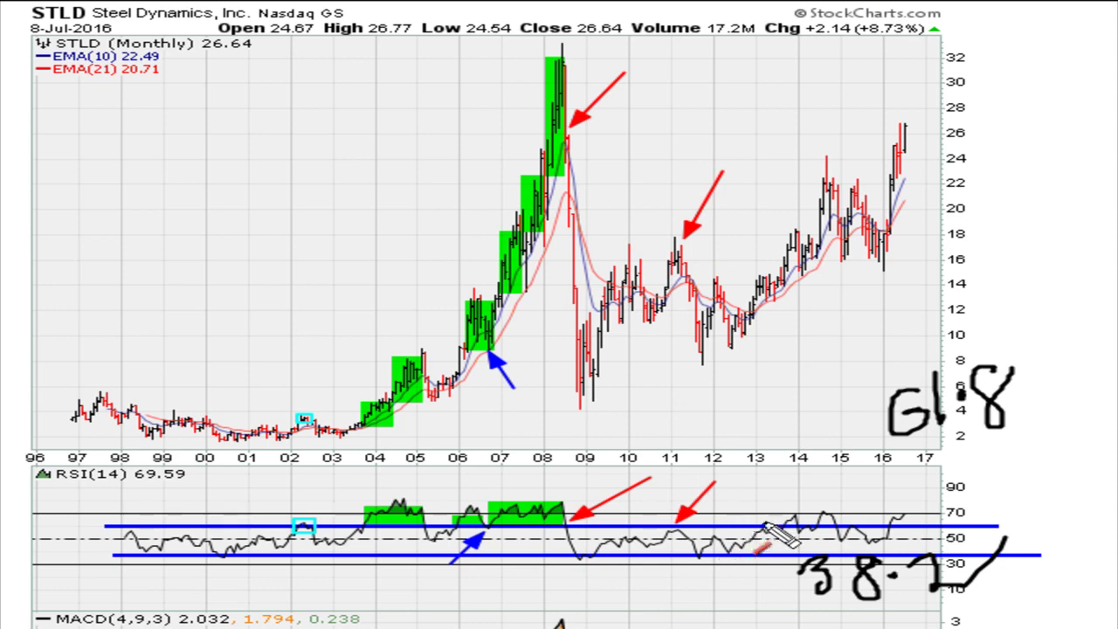
pyautogui.moveTo(780, 502); pyautogui.dragTo(759, 519)
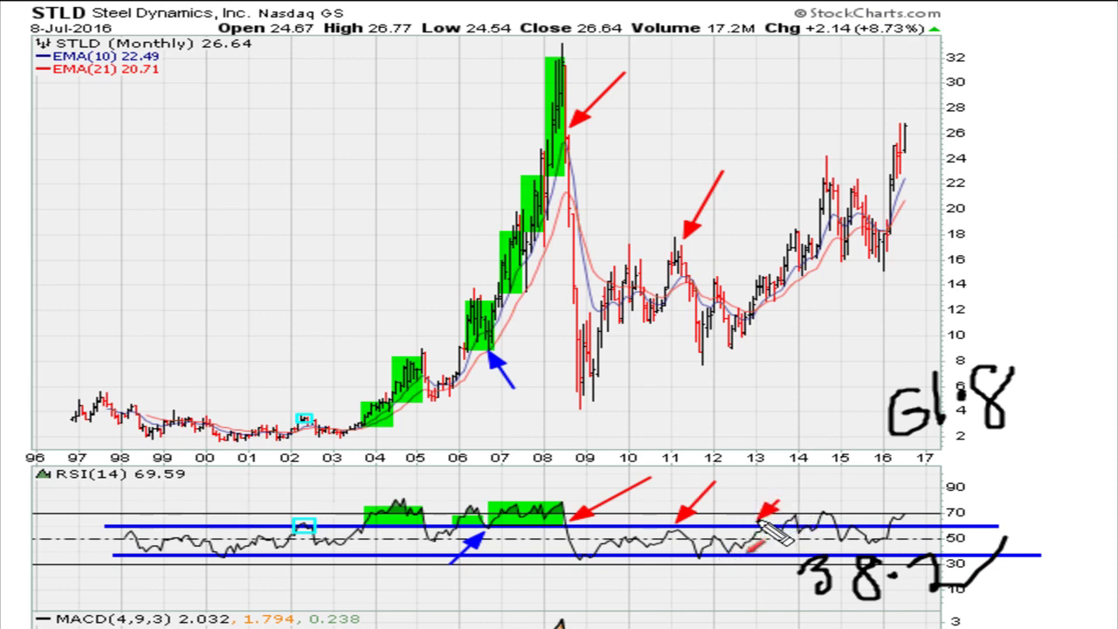
pyautogui.moveTo(769, 263)
pyautogui.mouseDown()
pyautogui.moveTo(757, 253)
pyautogui.moveTo(771, 260)
pyautogui.moveTo(758, 266)
pyautogui.mouseUp()
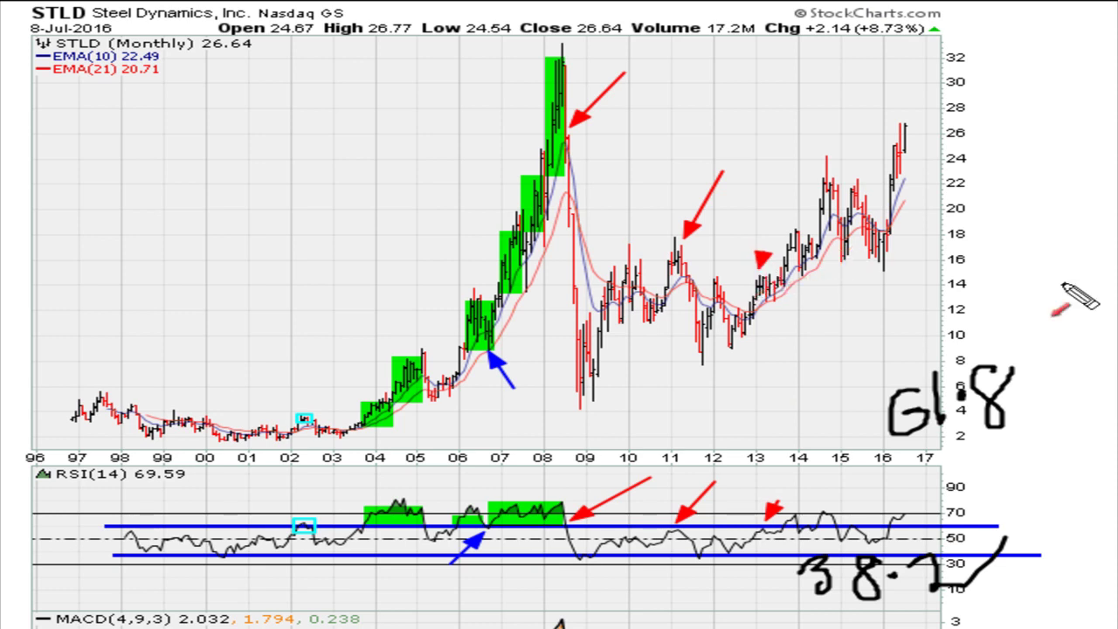
# Step: Highlight in green the late-2013 RSI rise above the 61.8 line with its price bars, and the 2014 RSI peak
pyautogui.click(559, 623)
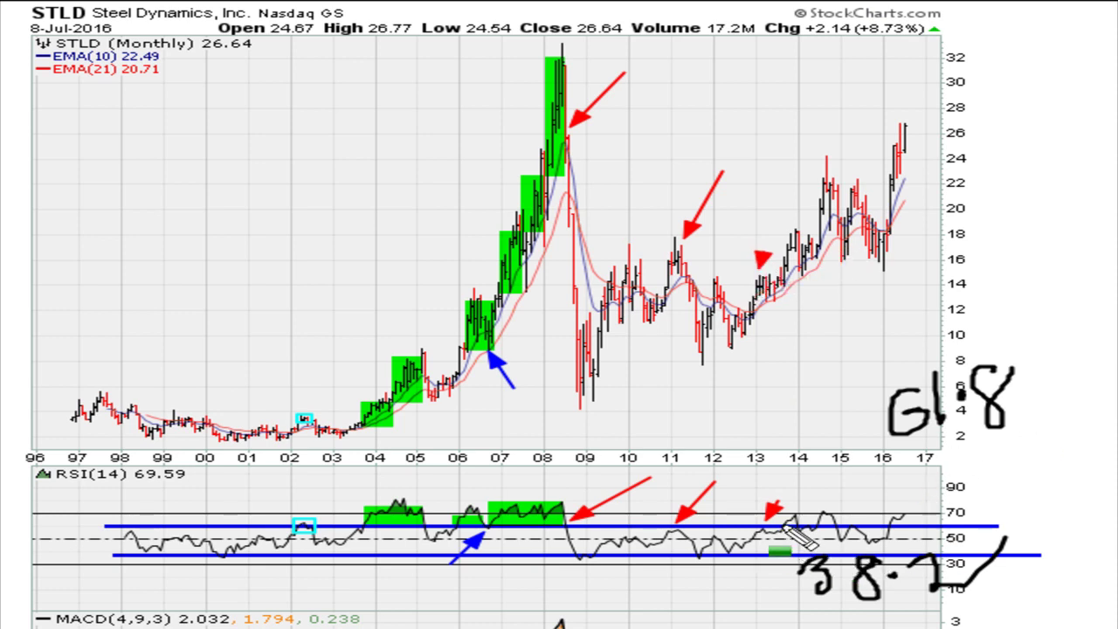
pyautogui.moveTo(789, 523); pyautogui.dragTo(793, 517)
pyautogui.moveTo(791, 266); pyautogui.dragTo(801, 231)
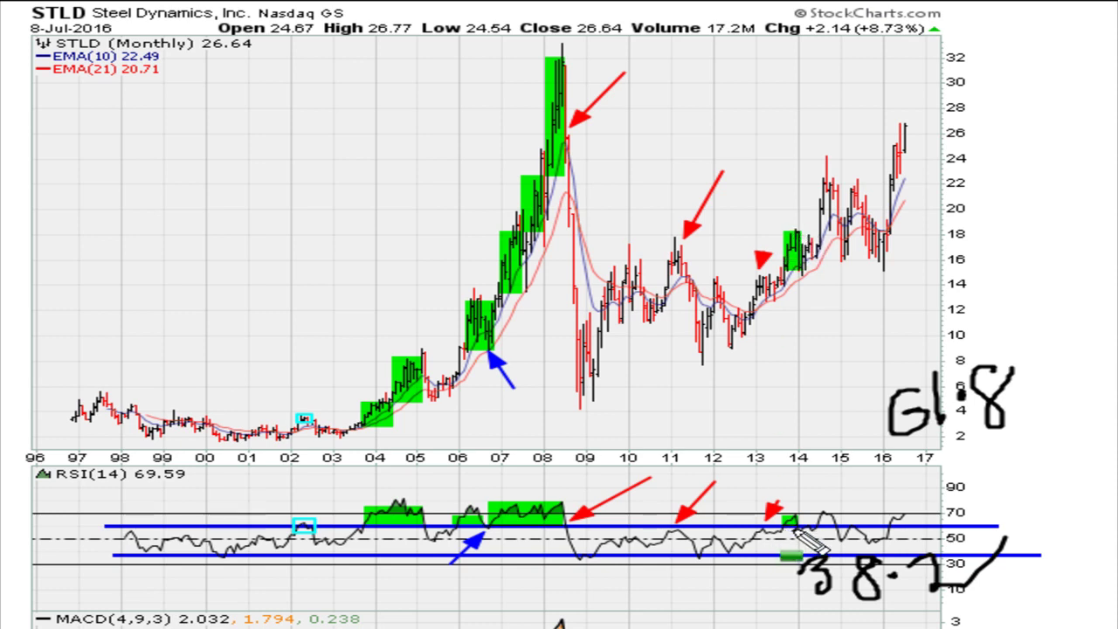
pyautogui.moveTo(817, 517); pyautogui.dragTo(842, 511)
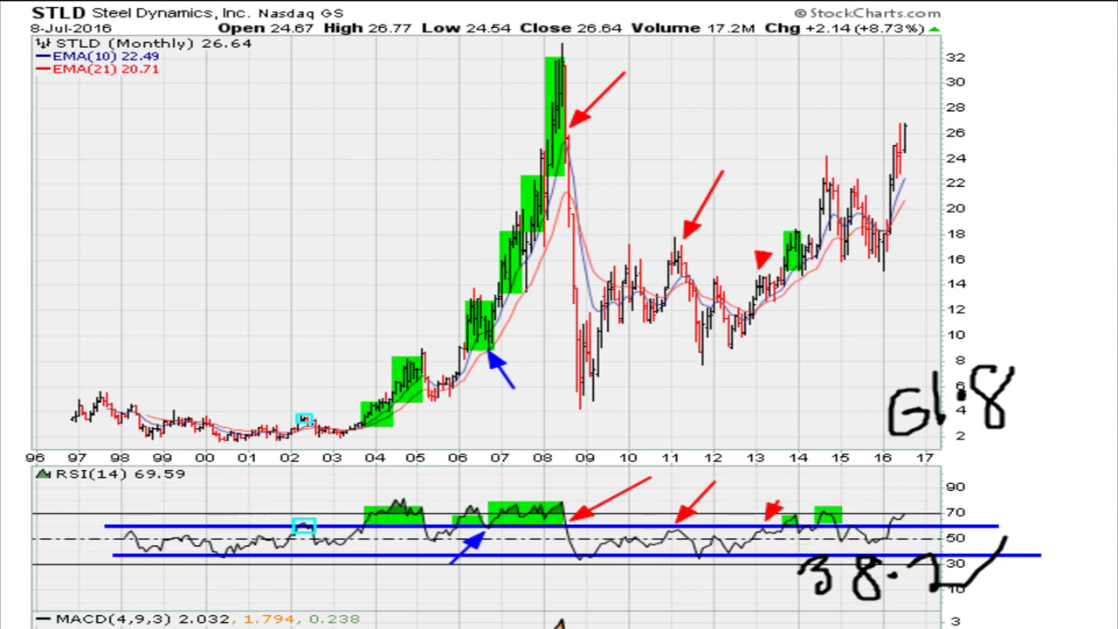
# Step: Point blue arrows at the early-2014 pullbacks, and highlight the 2014 and 2016 rallies in green on both RSI and price
pyautogui.moveTo(752, 568)
pyautogui.mouseDown()
pyautogui.moveTo(788, 537)
pyautogui.moveTo(809, 537)
pyautogui.mouseUp()
pyautogui.moveTo(791, 325)
pyautogui.mouseDown()
pyautogui.moveTo(804, 316)
pyautogui.moveTo(795, 296)
pyautogui.moveTo(817, 278)
pyautogui.moveTo(802, 306)
pyautogui.moveTo(809, 264)
pyautogui.mouseUp()
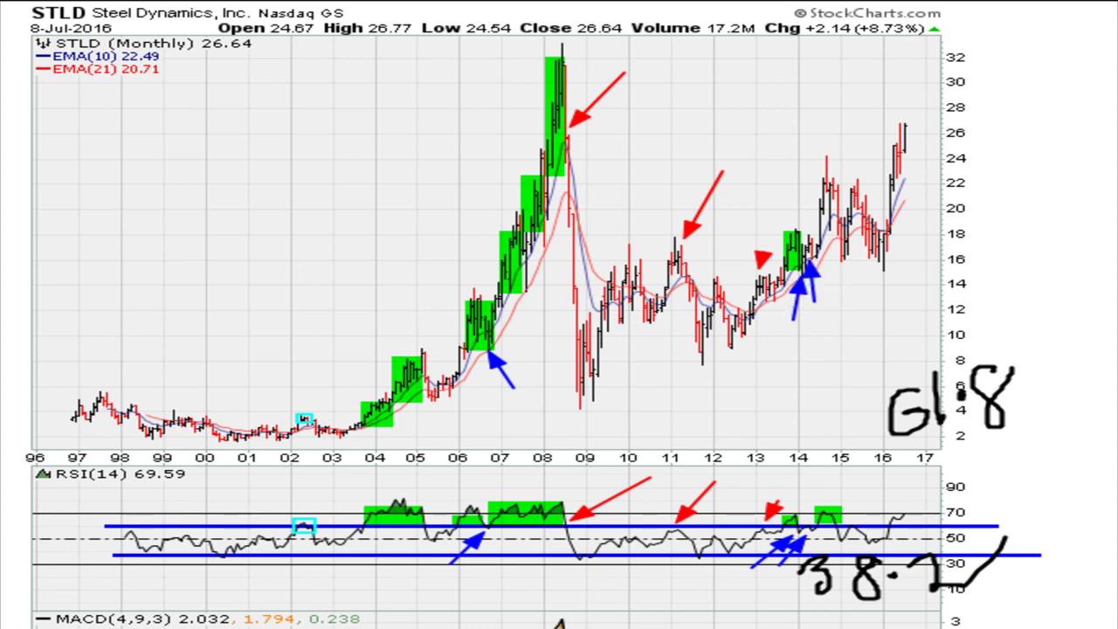
pyautogui.moveTo(810, 524); pyautogui.dragTo(842, 503)
pyautogui.moveTo(819, 244); pyautogui.dragTo(838, 163)
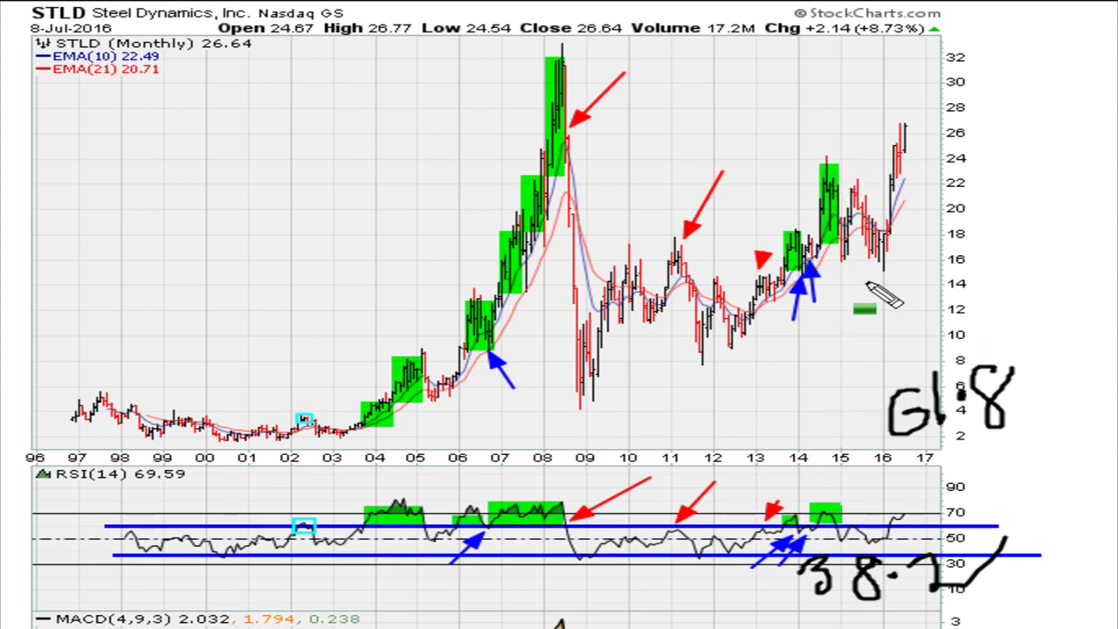
pyautogui.moveTo(888, 529); pyautogui.dragTo(933, 507)
pyautogui.moveTo(886, 211); pyautogui.dragTo(914, 114)
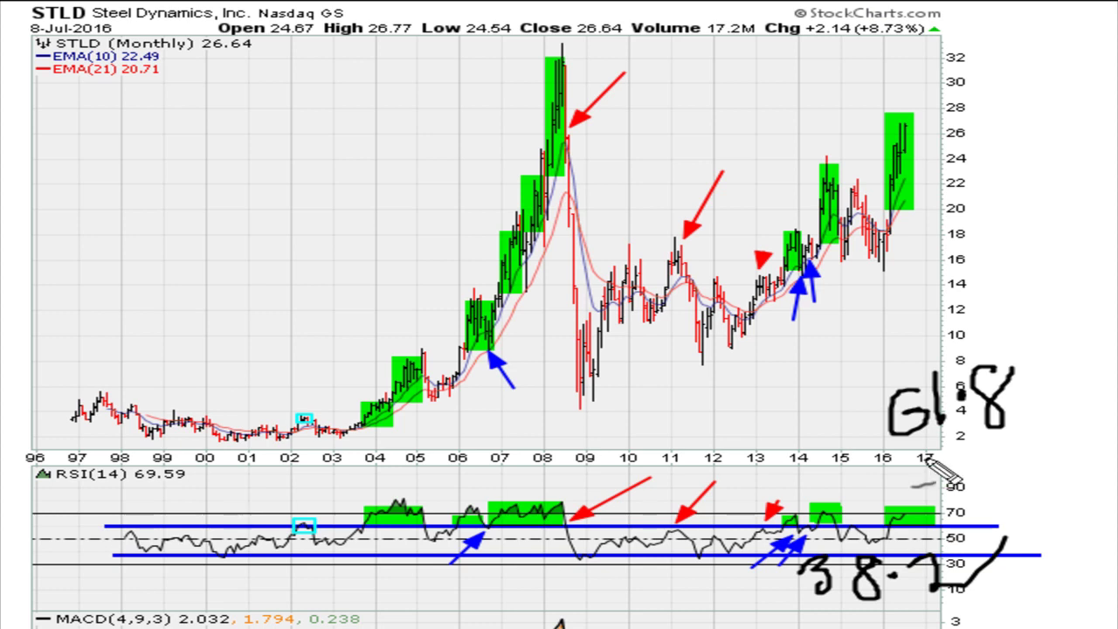
# Step: Circle the handwritten 61.8 and 38.2 labels in black and add a check mark beside 61.8
pyautogui.moveTo(869, 384)
pyautogui.mouseDown()
pyautogui.moveTo(1069, 370)
pyautogui.moveTo(864, 467)
pyautogui.moveTo(852, 410)
pyautogui.mouseUp()
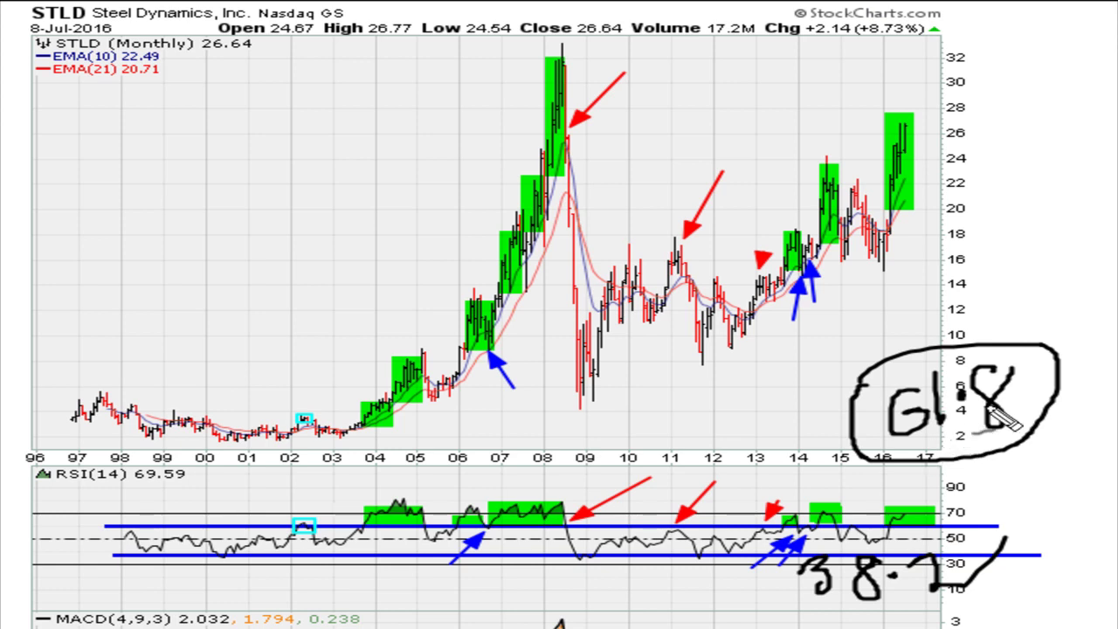
pyautogui.moveTo(1047, 372); pyautogui.dragTo(1111, 334)
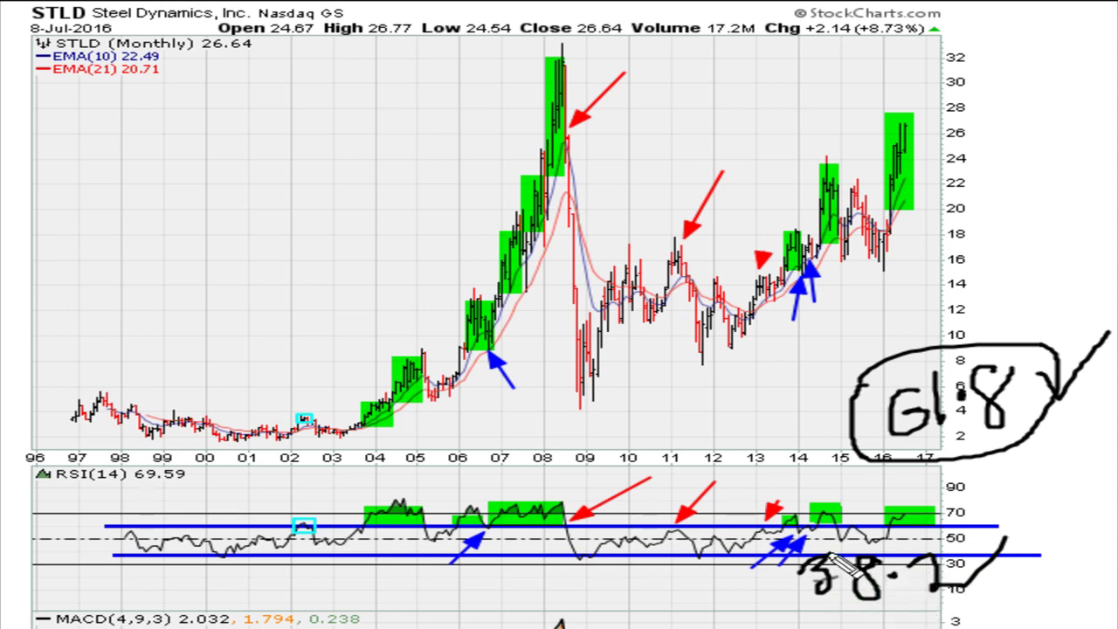
pyautogui.moveTo(828, 548)
pyautogui.mouseDown()
pyautogui.moveTo(790, 591)
pyautogui.moveTo(957, 614)
pyautogui.moveTo(979, 587)
pyautogui.moveTo(918, 548)
pyautogui.moveTo(813, 551)
pyautogui.mouseUp()
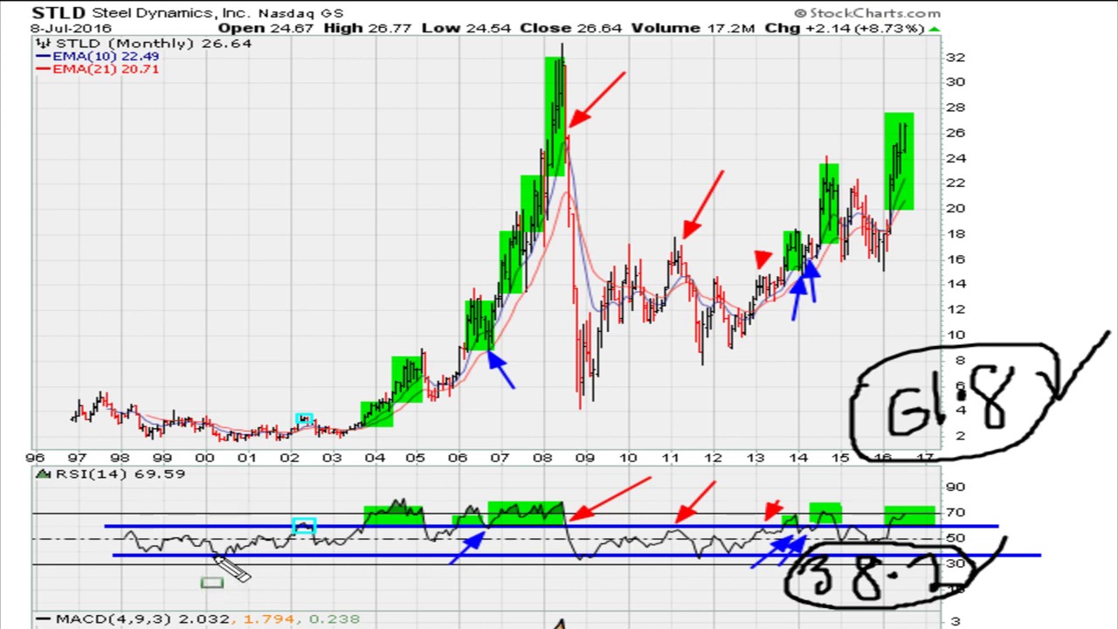
# Step: Outline in green the 2000 RSI low at the 38.2 line with its price low, and the 2008–2009 RSI low
pyautogui.moveTo(211, 552); pyautogui.dragTo(238, 562)
pyautogui.moveTo(220, 432); pyautogui.dragTo(243, 441)
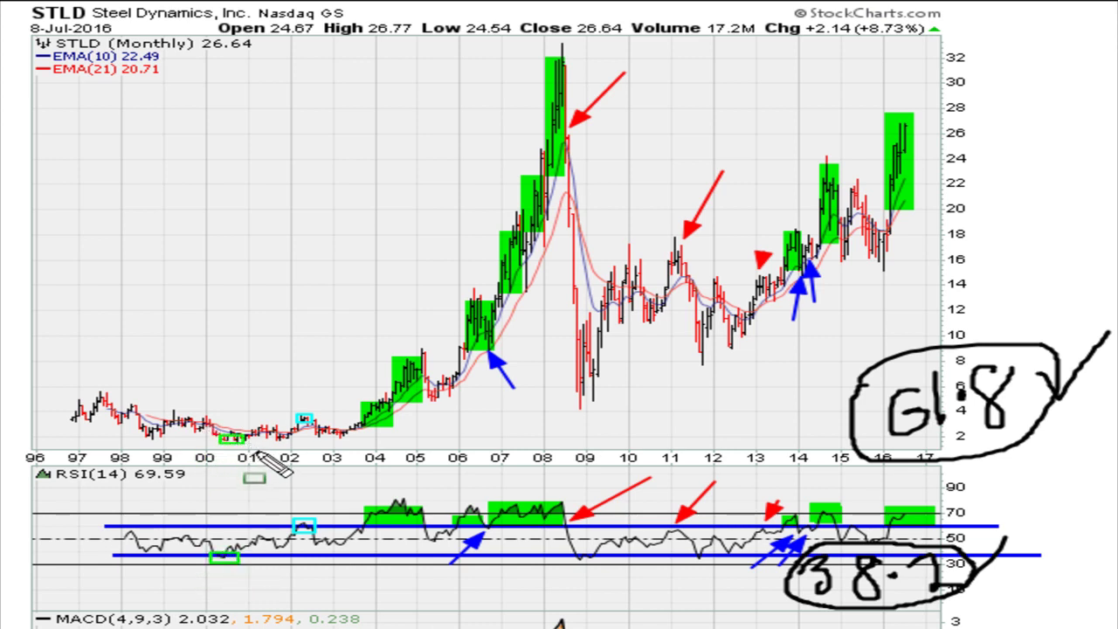
pyautogui.moveTo(566, 554); pyautogui.dragTo(611, 572)
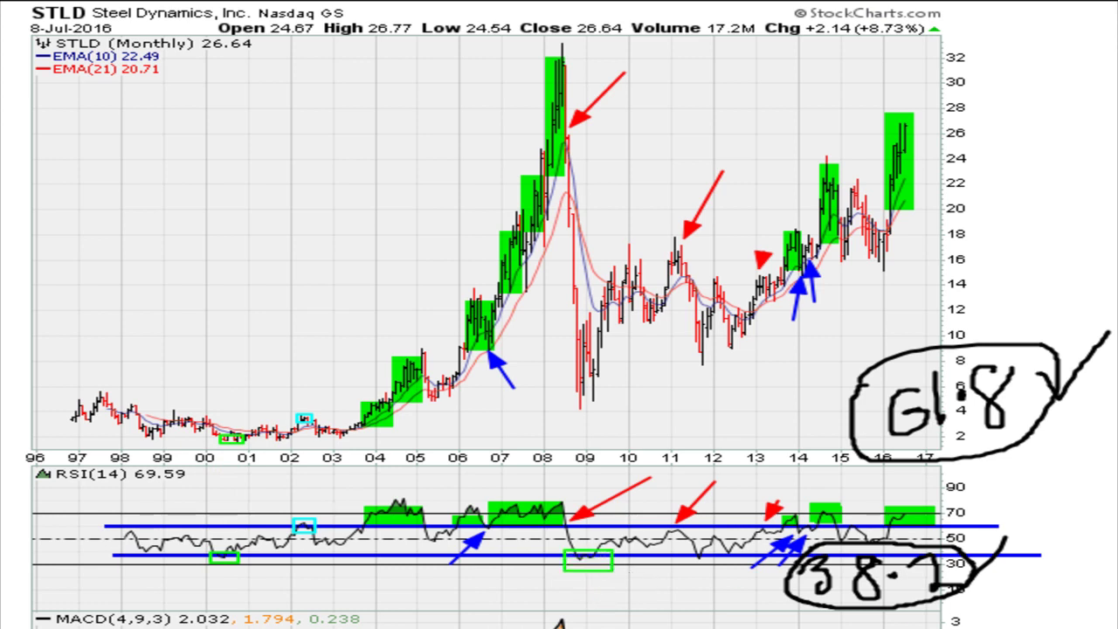
# Step: Point green arrows at the RSI lows near the 38.2 line and the matching price lows in 2008–2009 and 2011–2012
pyautogui.moveTo(603, 590); pyautogui.dragTo(583, 567)
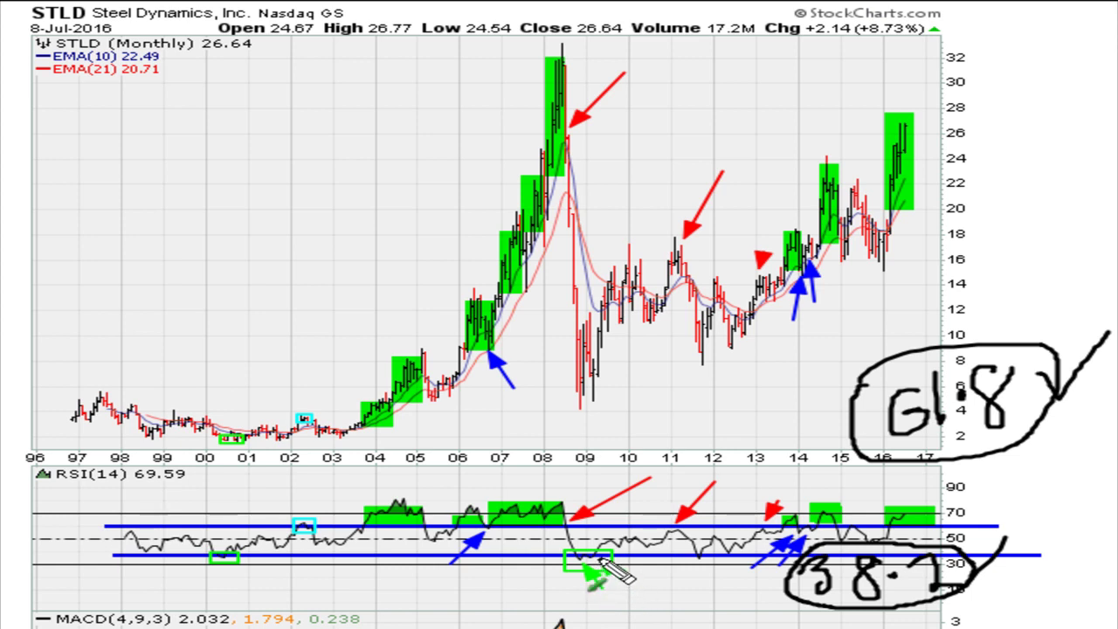
pyautogui.moveTo(602, 428)
pyautogui.mouseDown()
pyautogui.moveTo(586, 400)
pyautogui.moveTo(601, 390)
pyautogui.mouseUp()
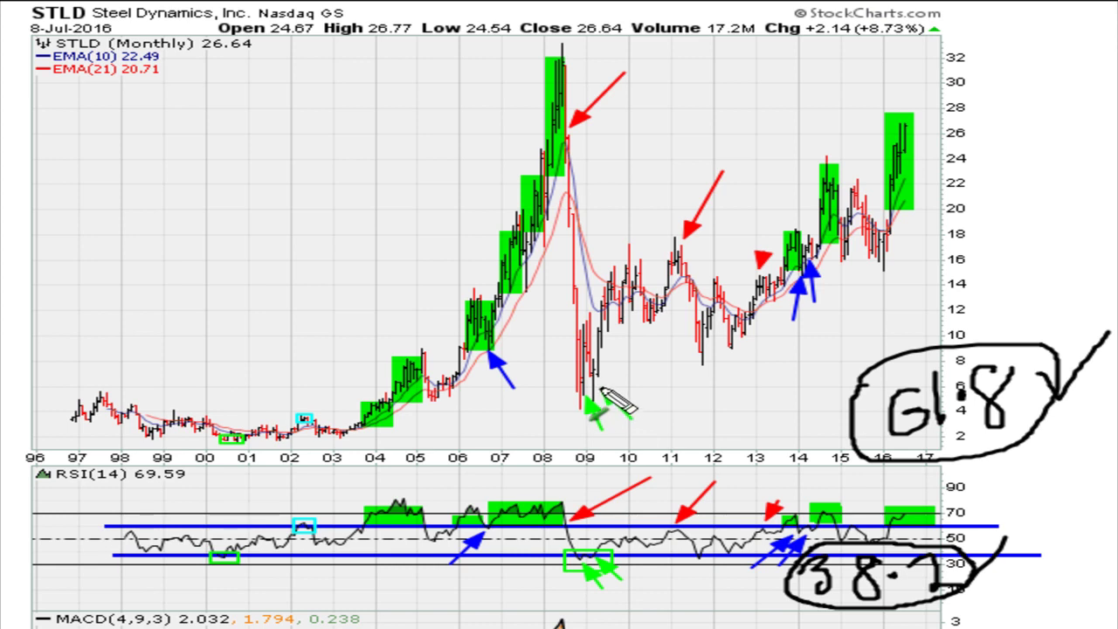
pyautogui.moveTo(709, 387); pyautogui.dragTo(724, 377)
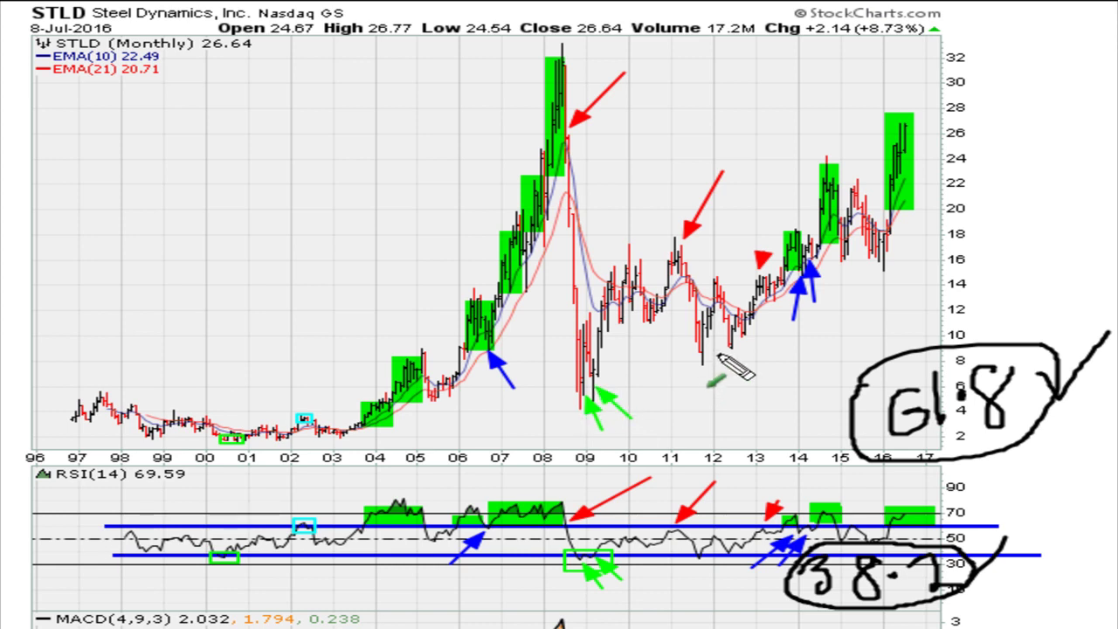
pyautogui.moveTo(674, 584); pyautogui.dragTo(695, 566)
pyautogui.moveTo(668, 391); pyautogui.dragTo(703, 356)
pyautogui.moveTo(699, 579)
pyautogui.mouseDown()
pyautogui.moveTo(716, 559)
pyautogui.moveTo(718, 570)
pyautogui.mouseUp()
pyautogui.moveTo(729, 381); pyautogui.dragTo(730, 351)
pyautogui.moveTo(723, 363); pyautogui.dragTo(735, 363)
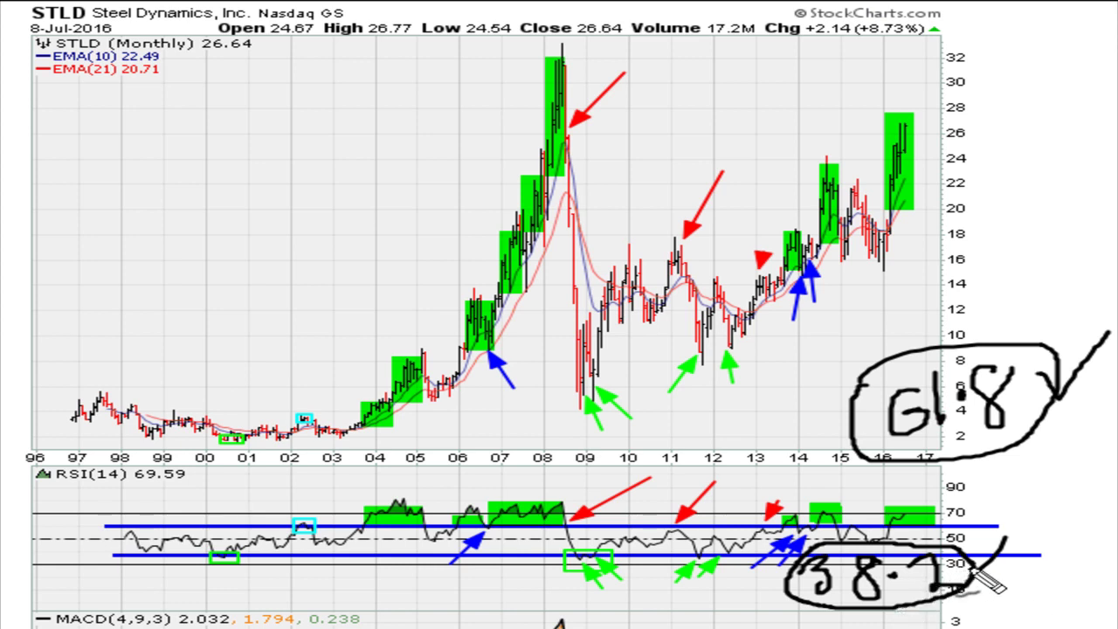
# Step: Retrace in black the check marks beside the circled 38.2 and 61.8 labels to thicken them
pyautogui.moveTo(965, 562)
pyautogui.mouseDown()
pyautogui.moveTo(969, 573)
pyautogui.moveTo(1005, 538)
pyautogui.mouseUp()
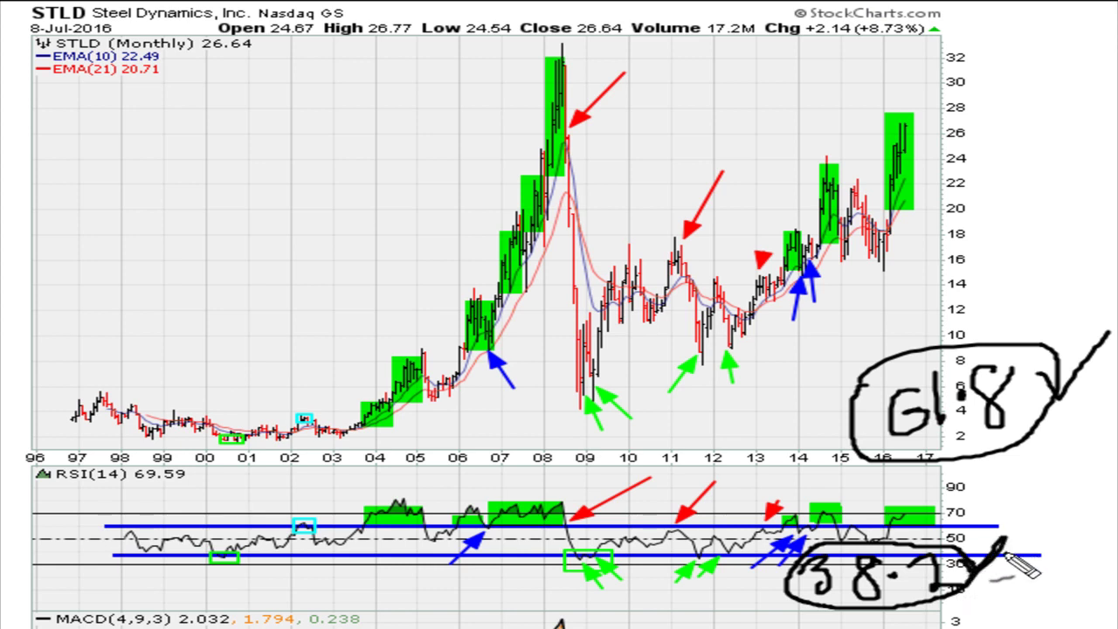
pyautogui.moveTo(1040, 372); pyautogui.dragTo(1055, 400)
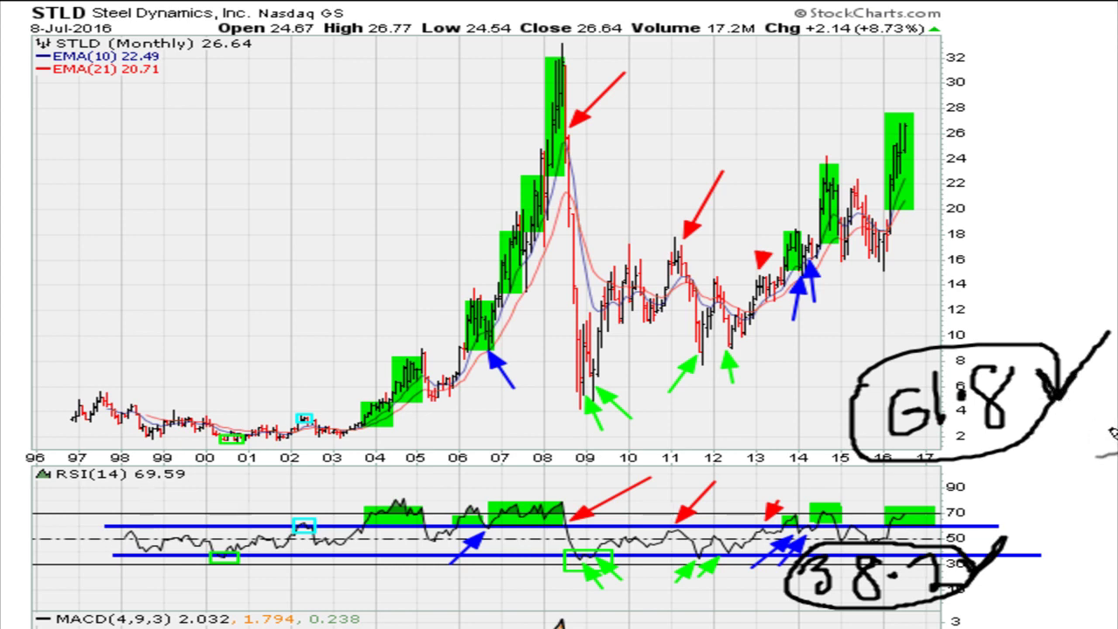